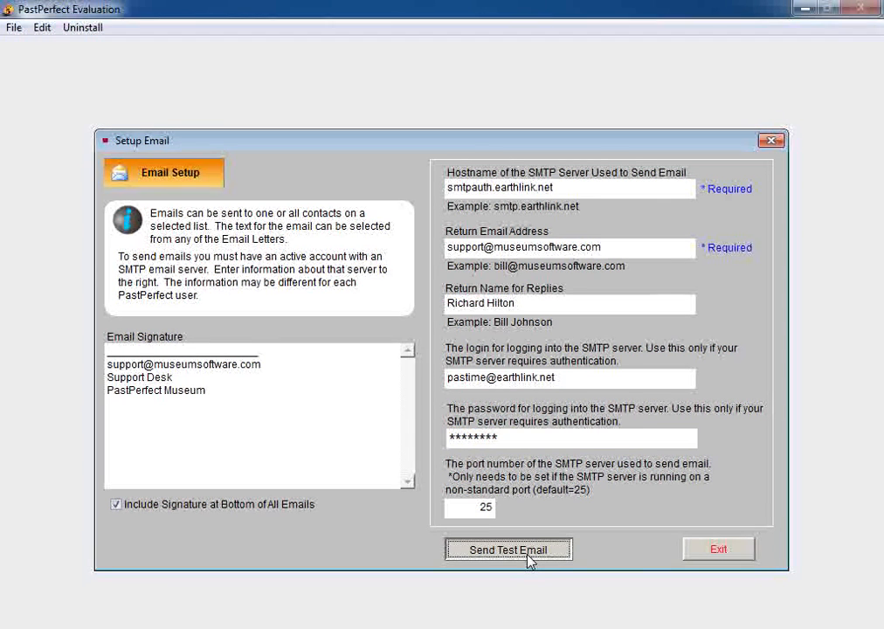
Send a test email to a recipient address, confirm it succeeded, and exit email setup
left_click(509, 549)
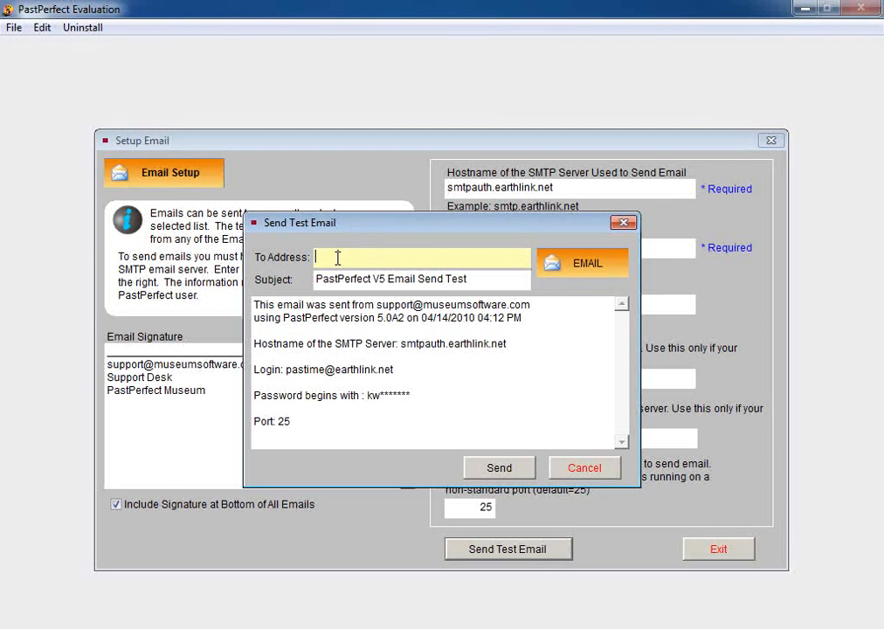
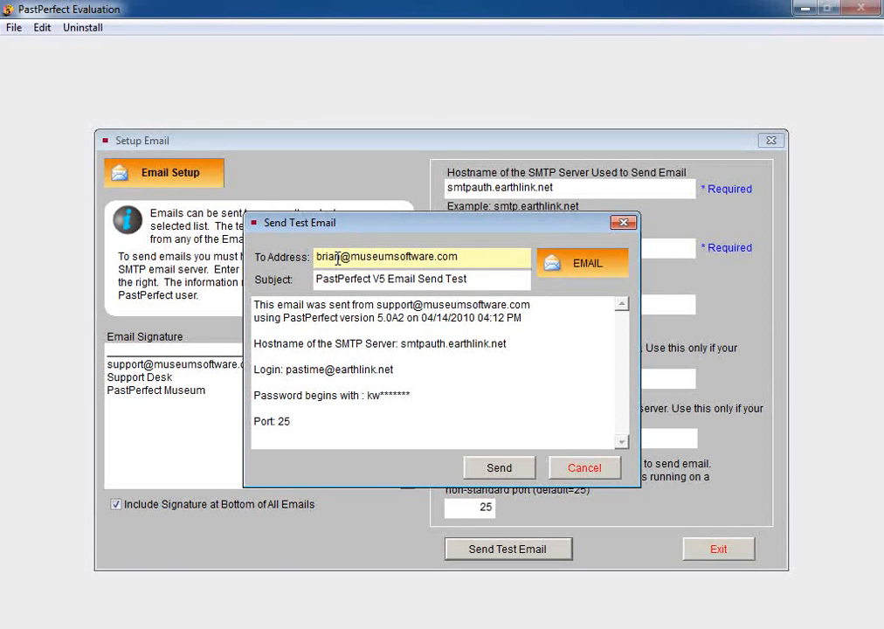
left_click(488, 472)
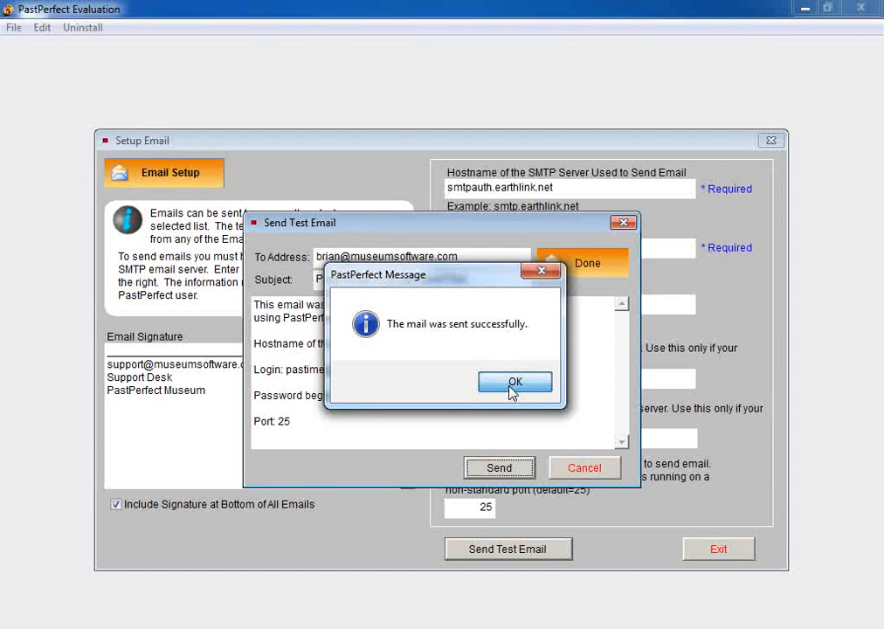
left_click(513, 391)
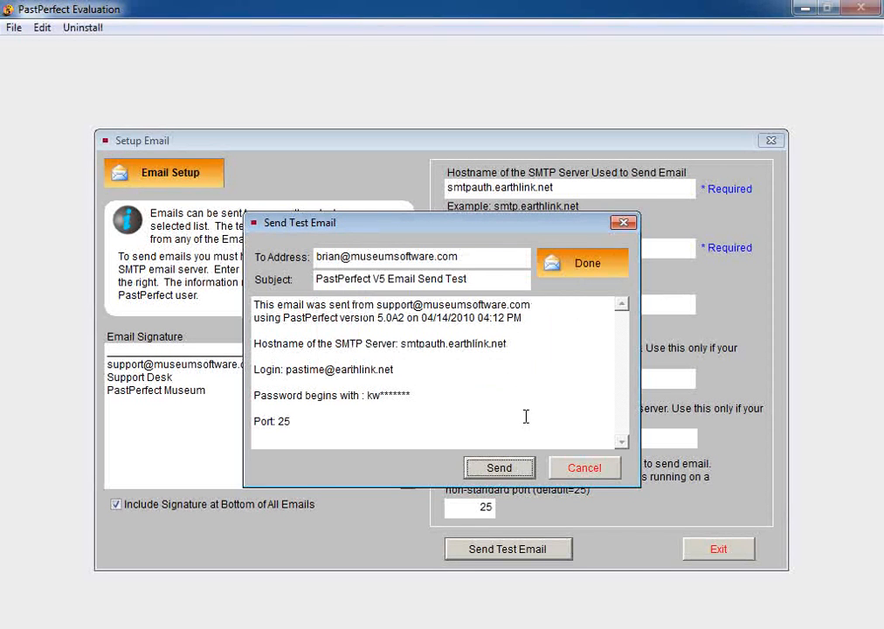
left_click(589, 468)
left_click(712, 558)
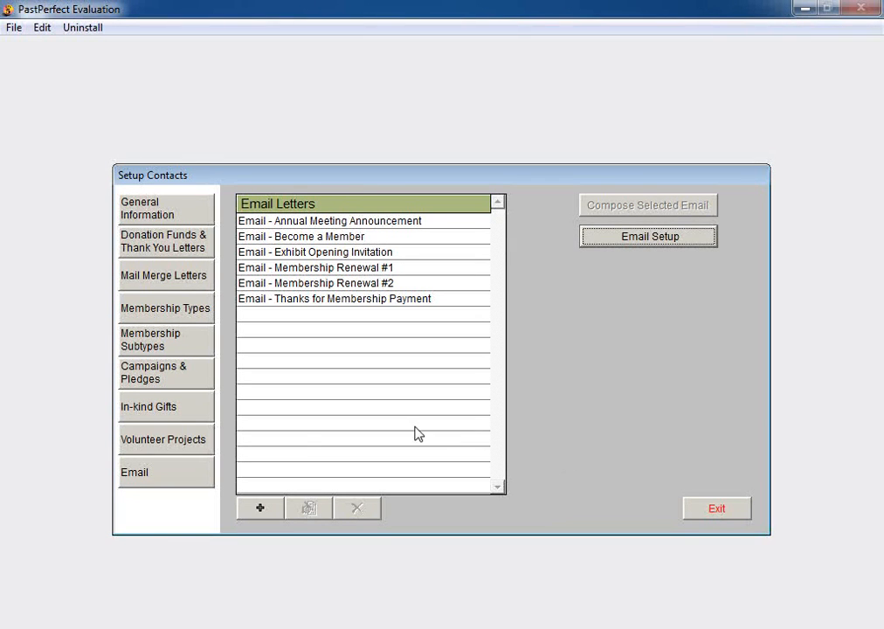
Create a new email letter named 'Summer Concert Tickets' and select it in the list
left_click(260, 515)
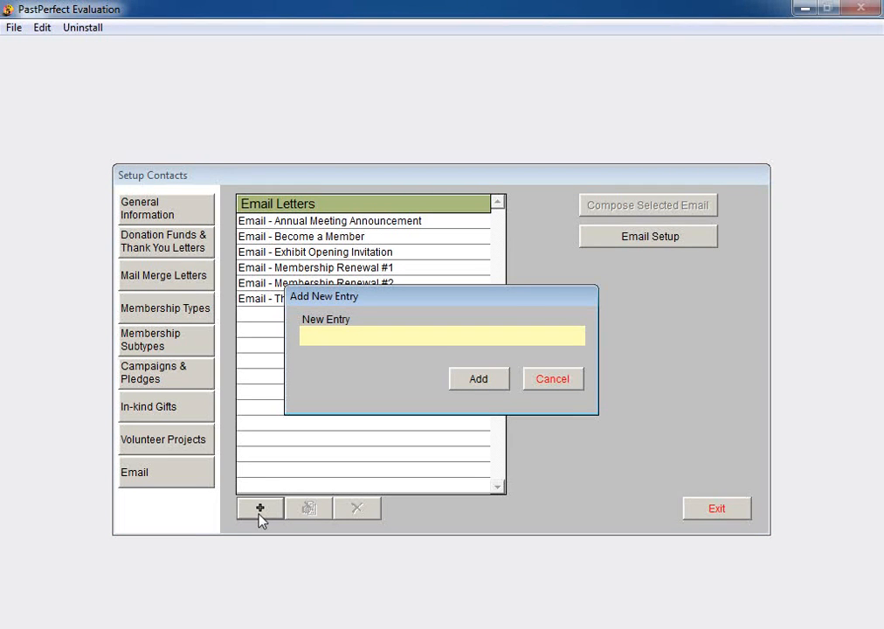
type("Summer Concer")
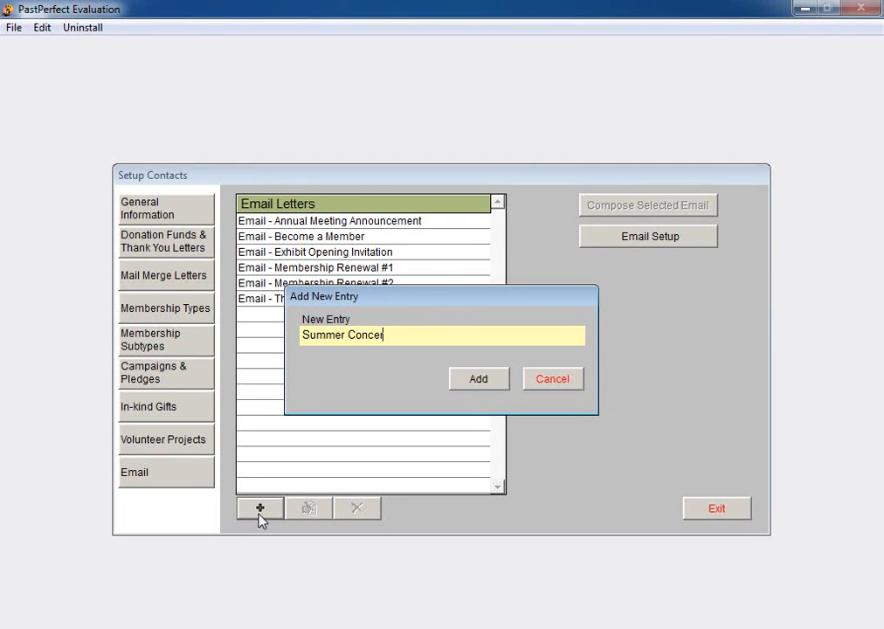
type("t Tickets")
left_click(479, 380)
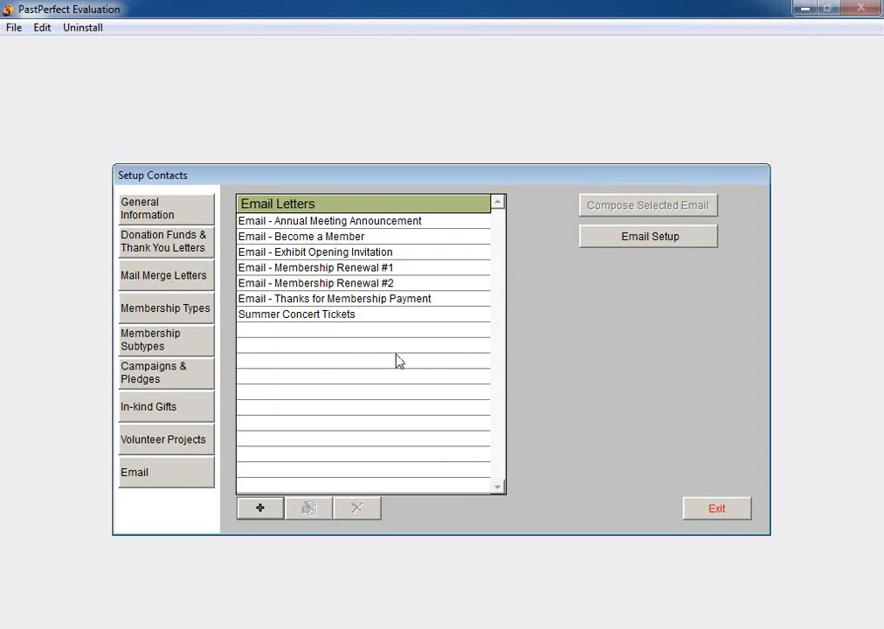
left_click(337, 316)
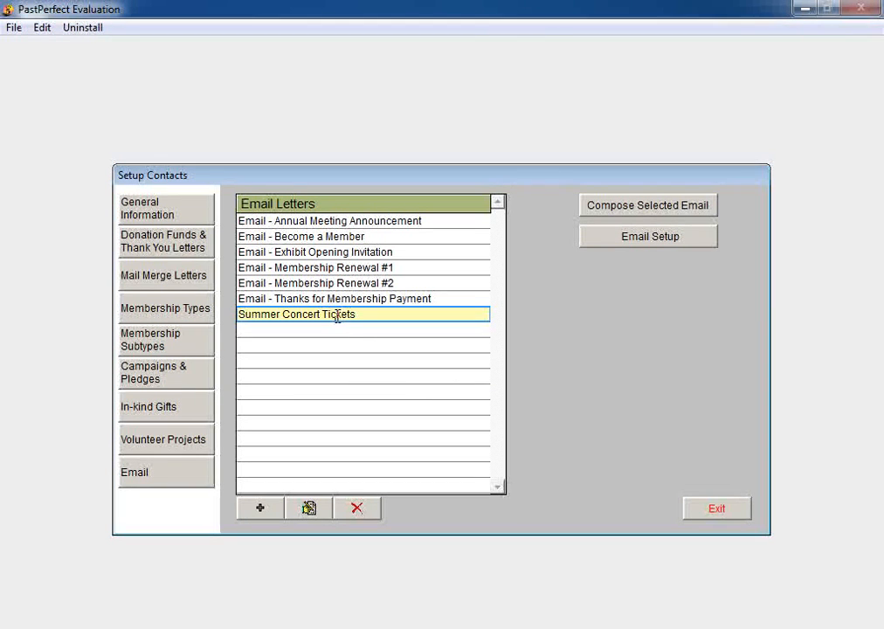
Compose the Summer Concert Tickets letter, trying HTML but keeping Plain Text format
left_click(649, 214)
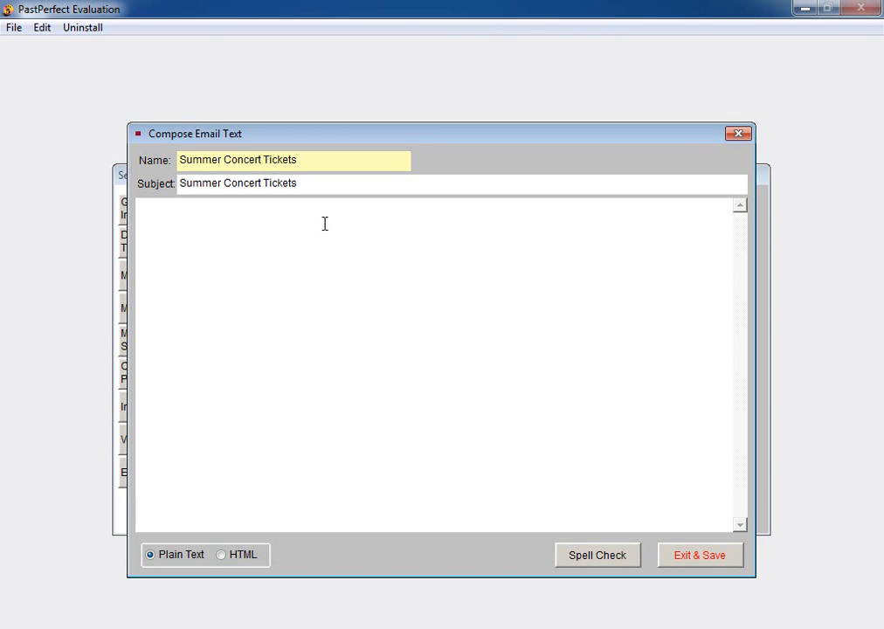
left_click(193, 557)
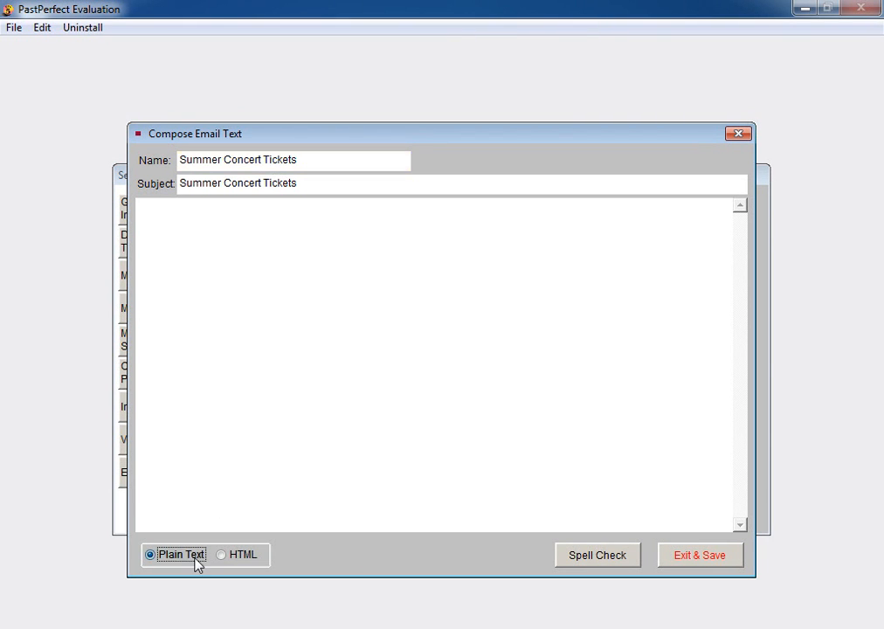
left_click(241, 555)
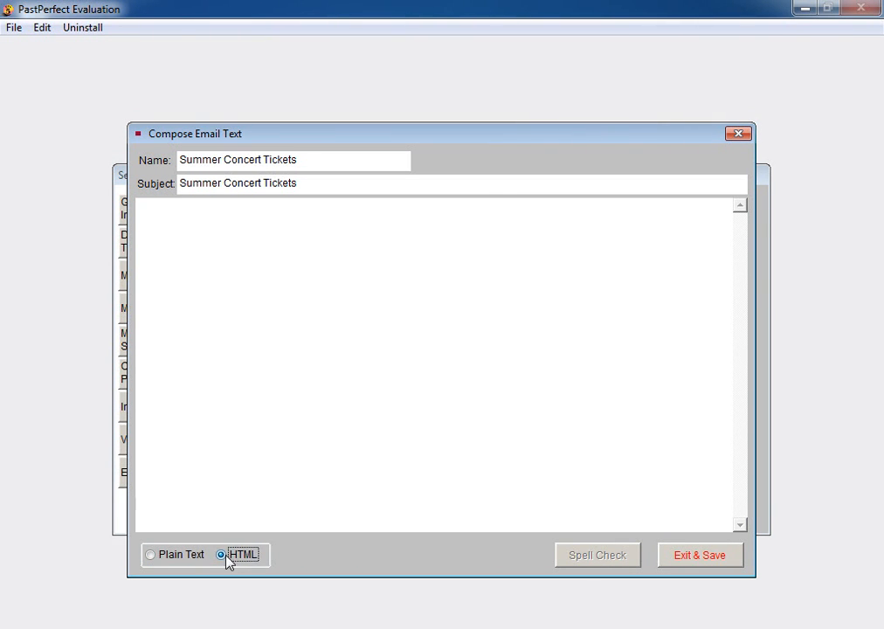
left_click(179, 556)
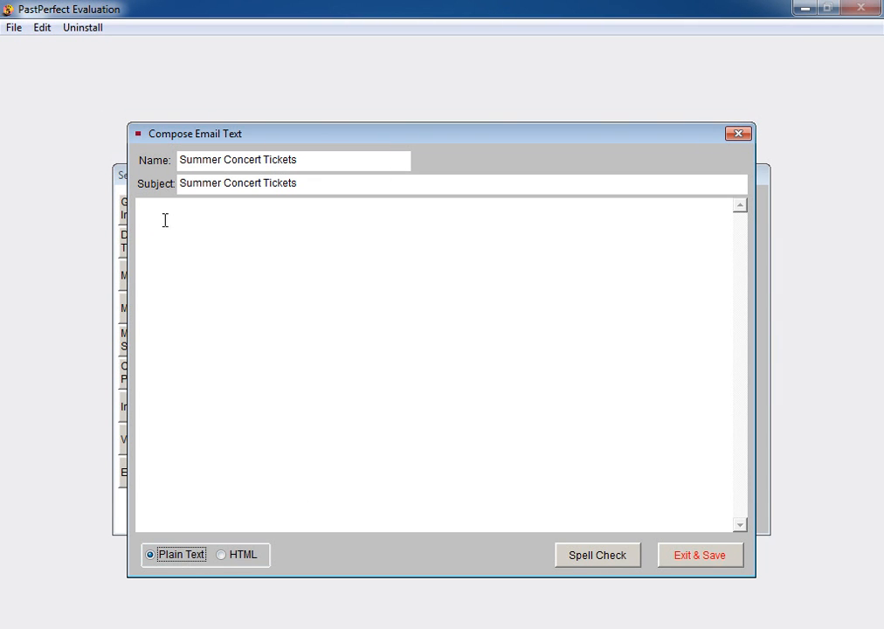
left_click(44, 29)
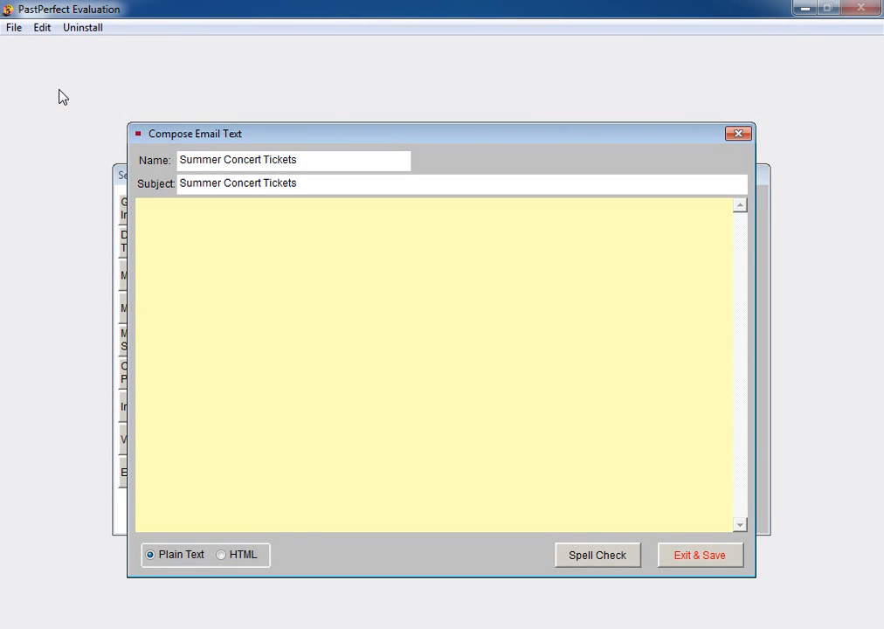
Paste the prepared Summer Concert Series announcement into the letter body and save it
left_click(38, 29)
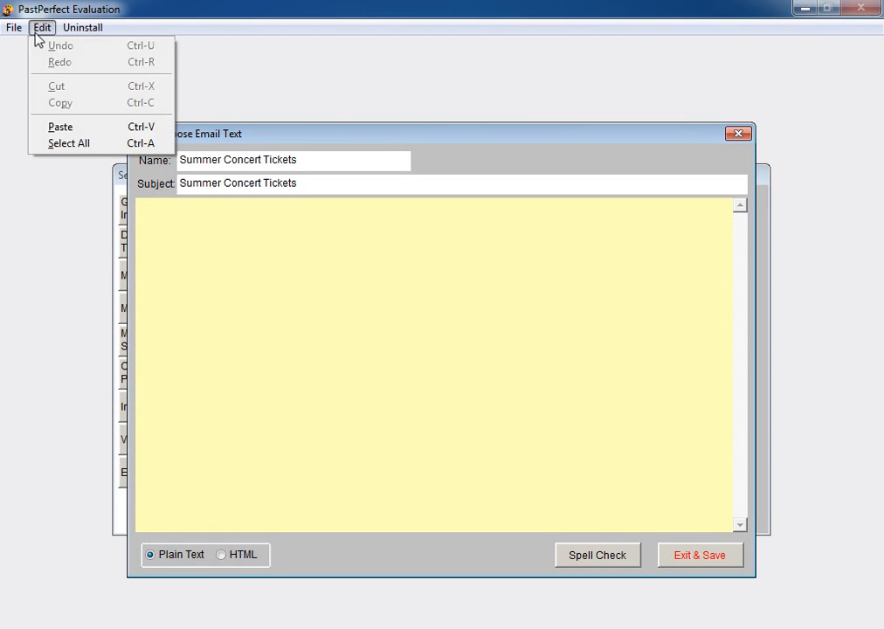
left_click(61, 127)
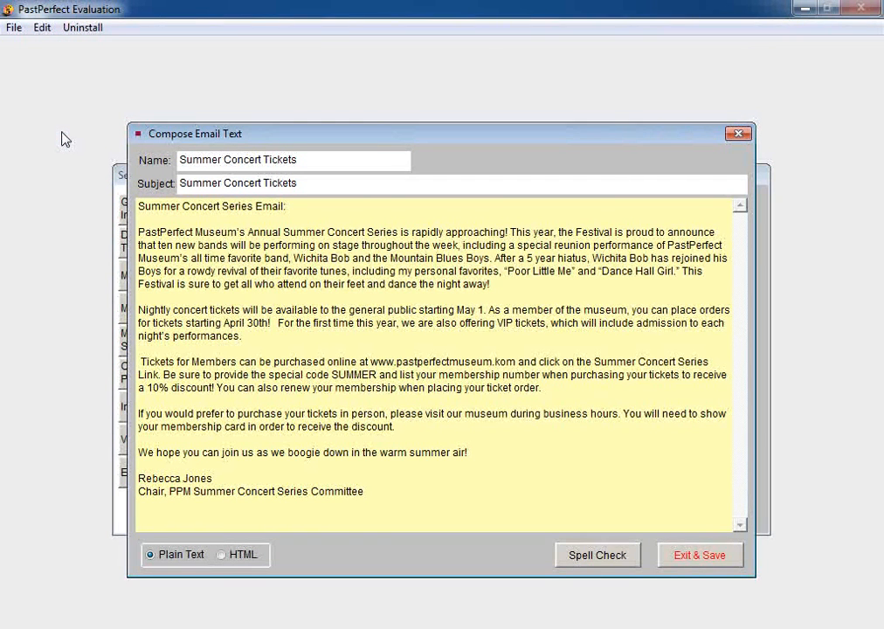
left_click(702, 556)
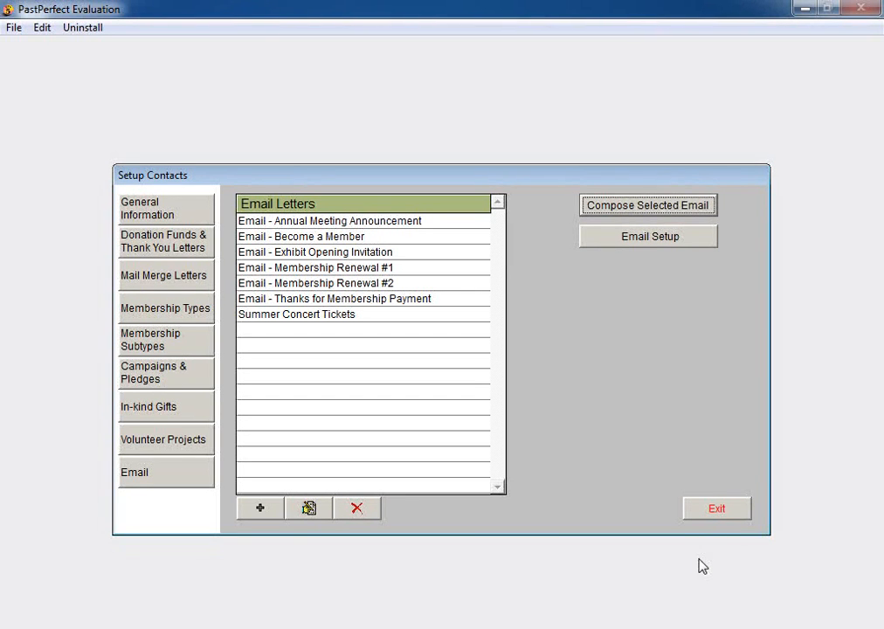
Leave contacts setup and enter a new email address on the contact record
left_click(717, 512)
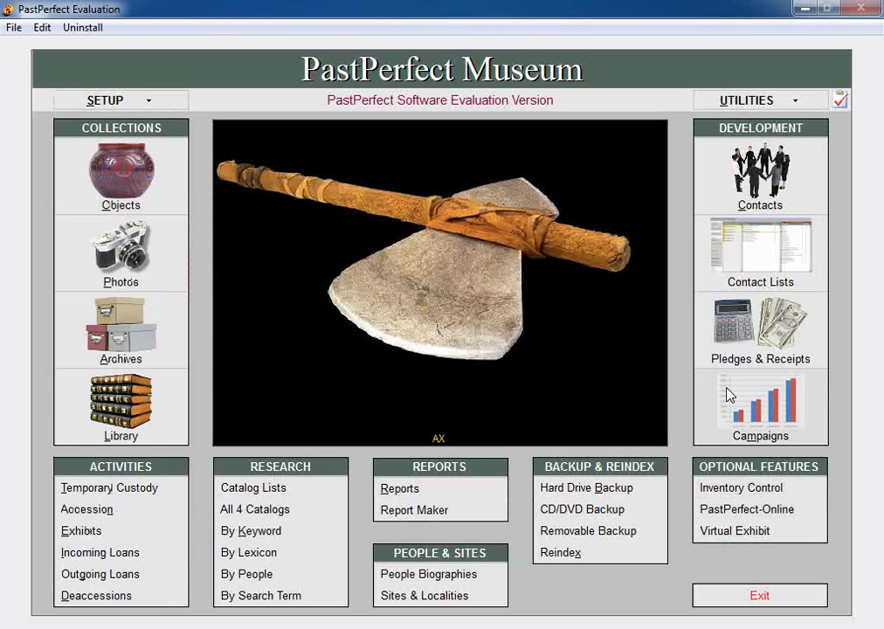
left_click(749, 201)
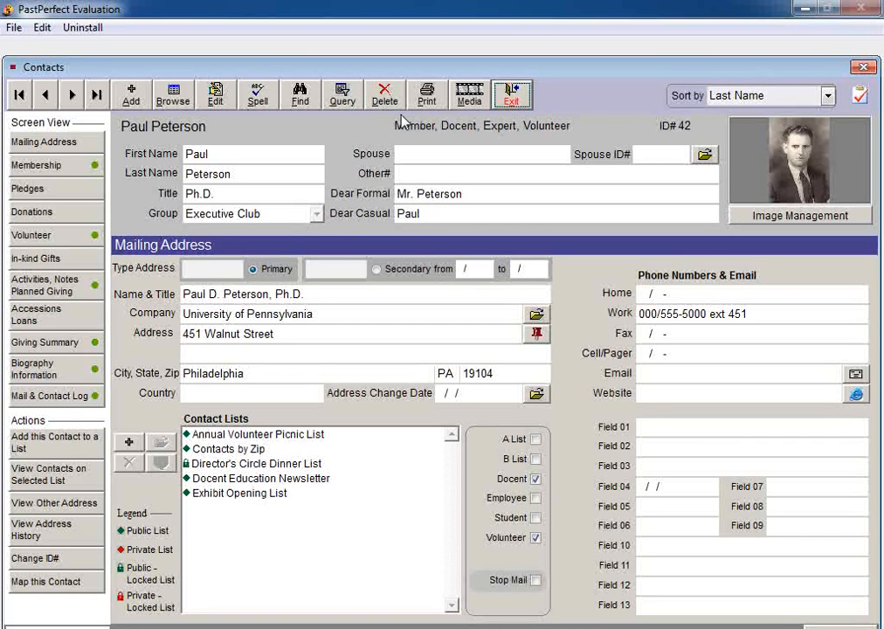
left_click(219, 99)
left_click(682, 373)
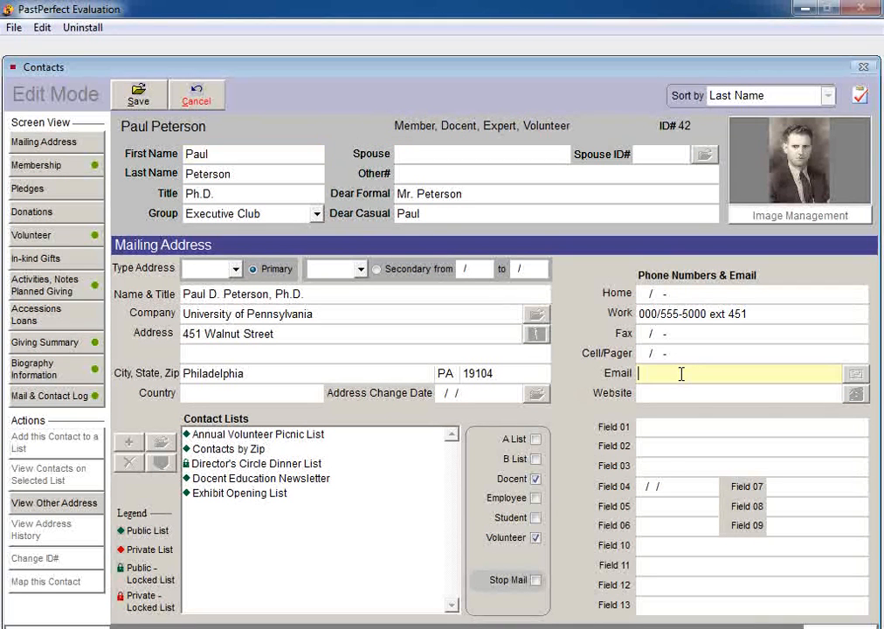
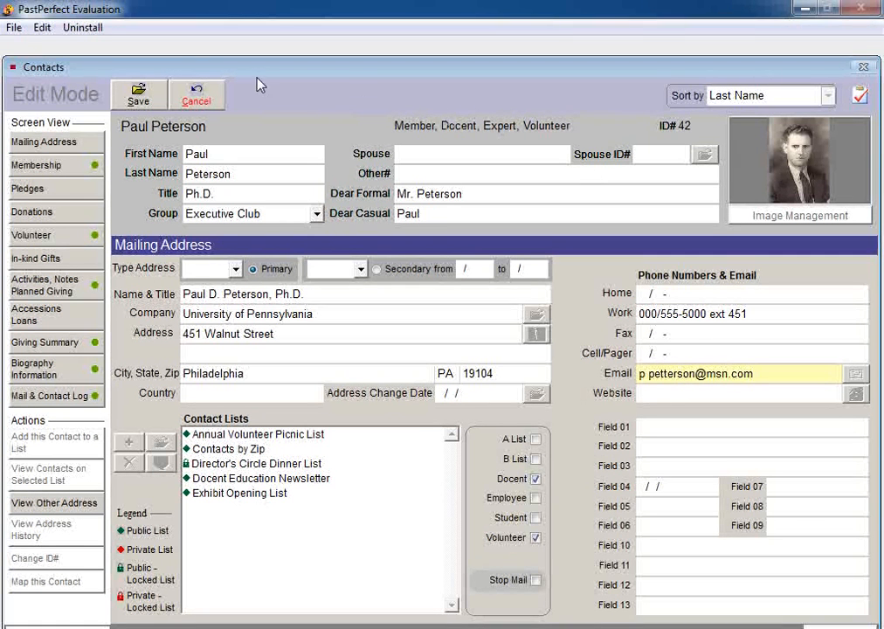
left_click(139, 100)
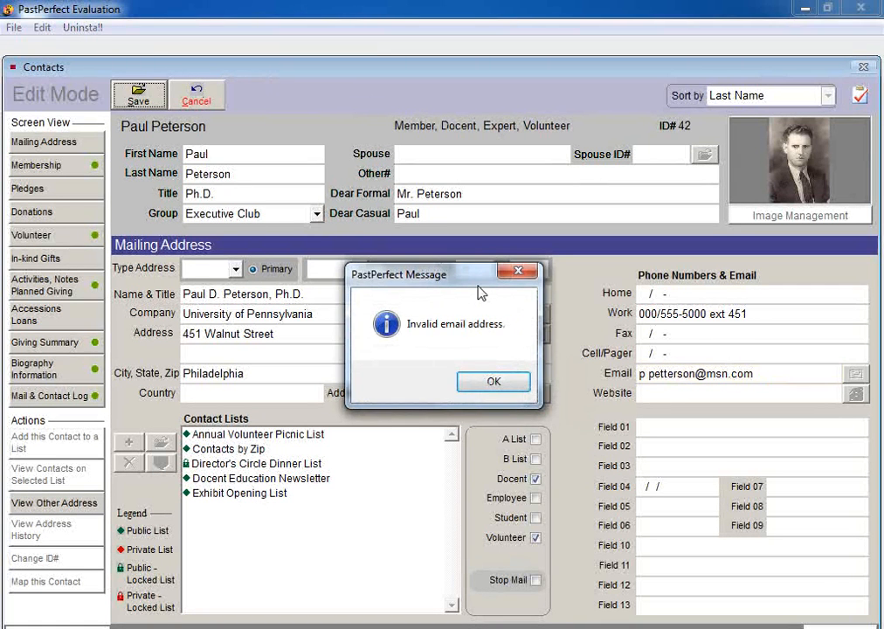
Fix the rejected invalid email address, save the contact, and exit Contacts
left_click(494, 383)
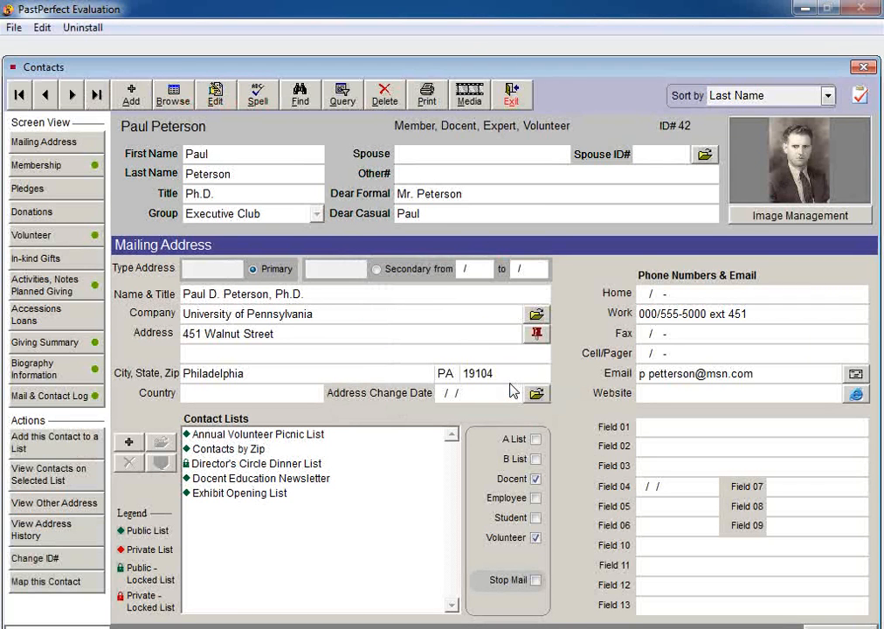
left_click(215, 93)
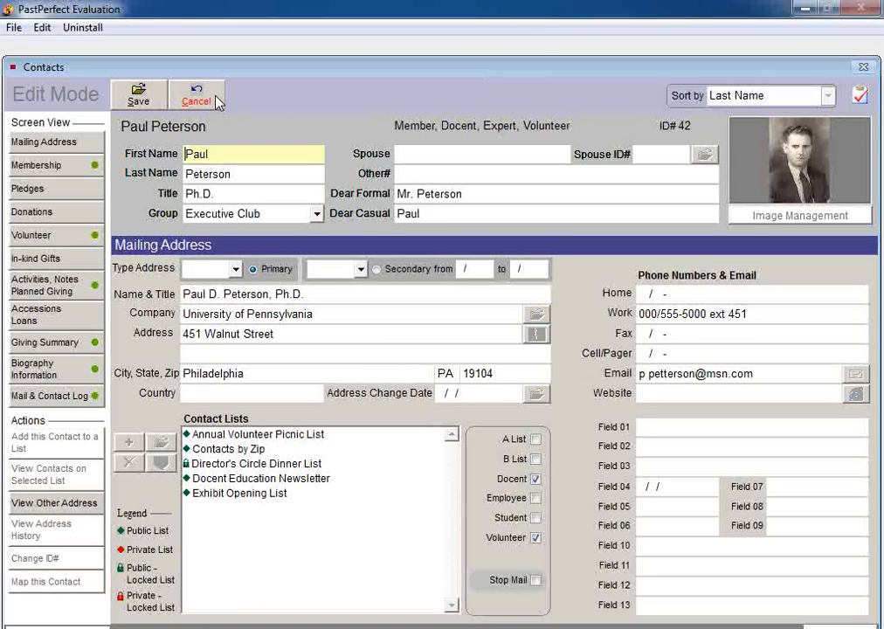
left_click(650, 375)
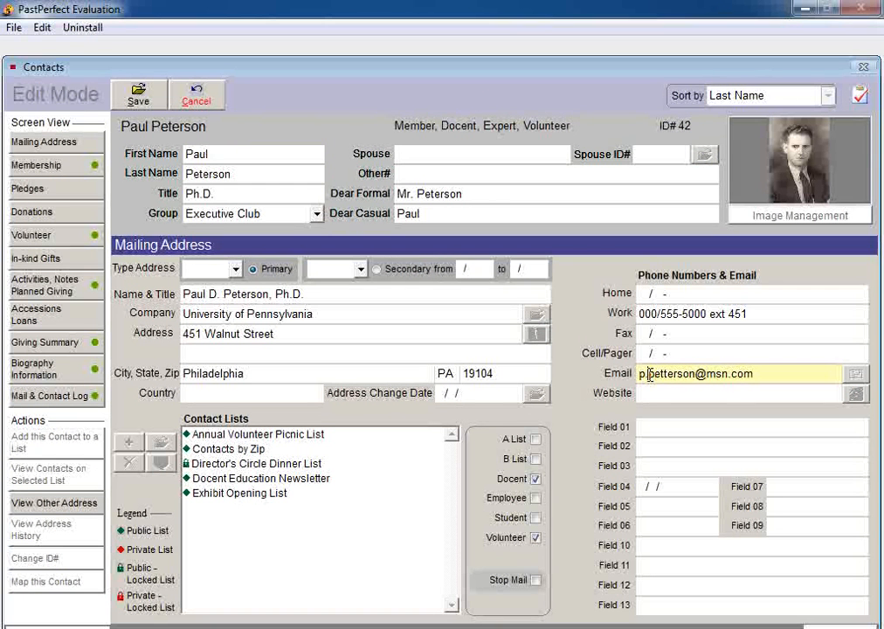
left_click(128, 93)
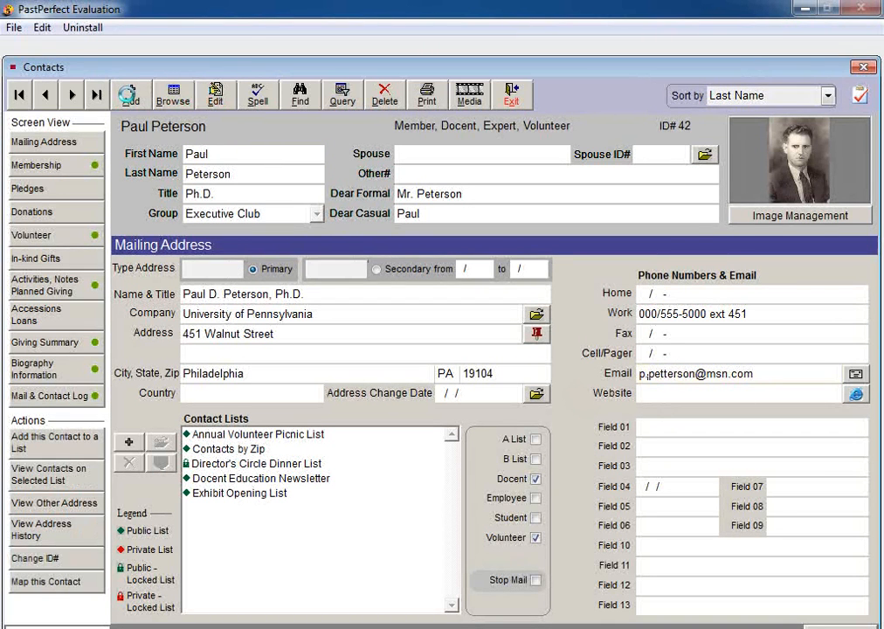
left_click(514, 98)
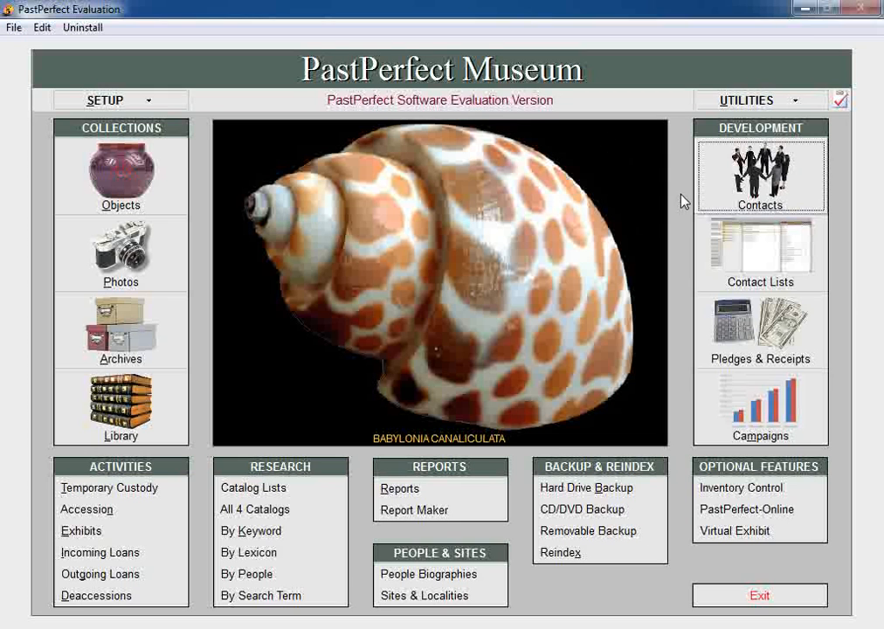
Open the Current Memberships fixed list of 11 contacts and show its Email Letters
left_click(724, 245)
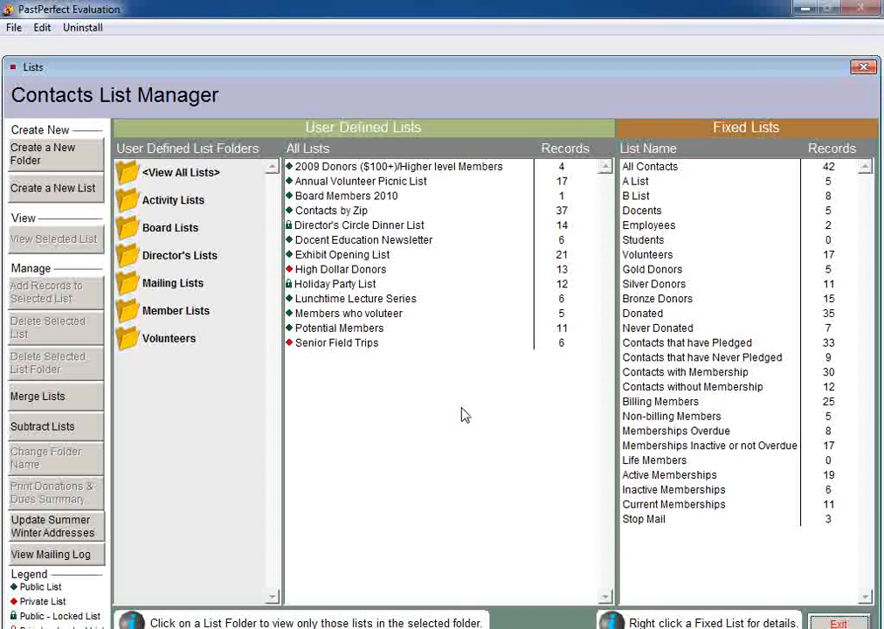
left_click(633, 507)
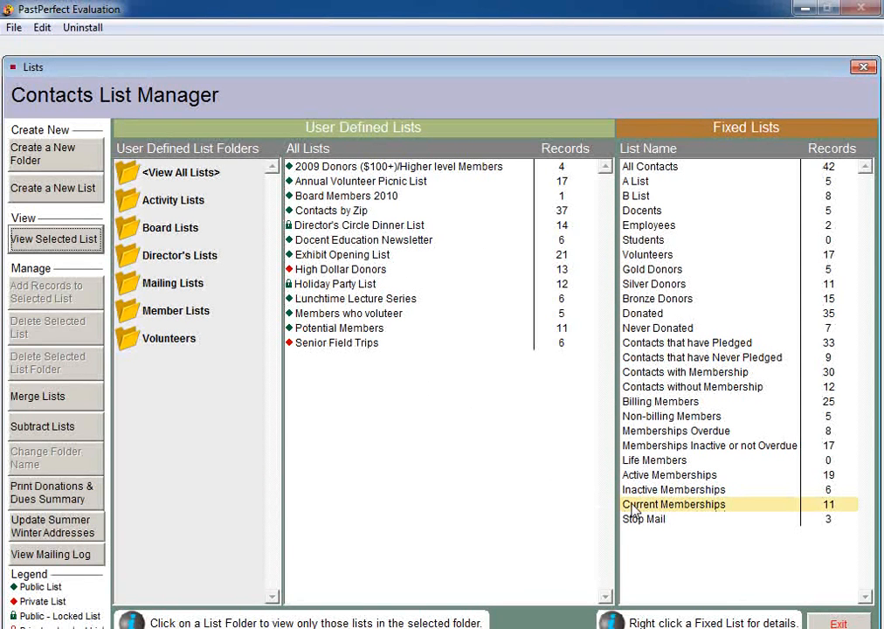
double_click(632, 507)
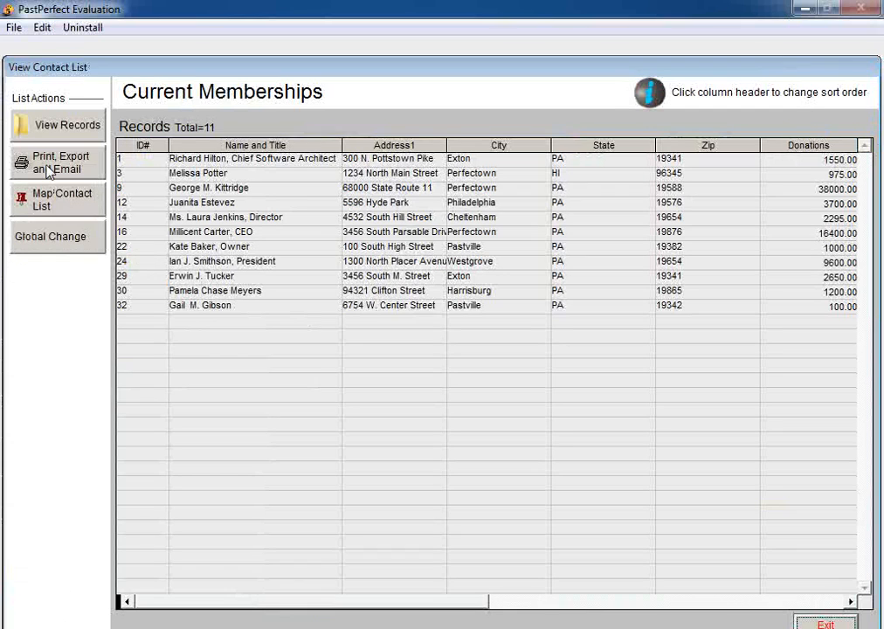
left_click(48, 170)
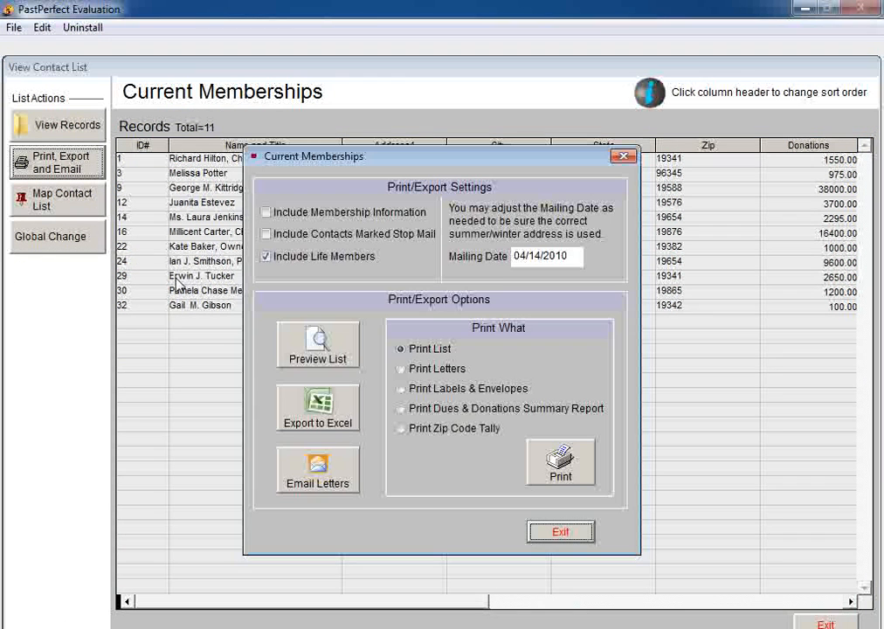
left_click(300, 480)
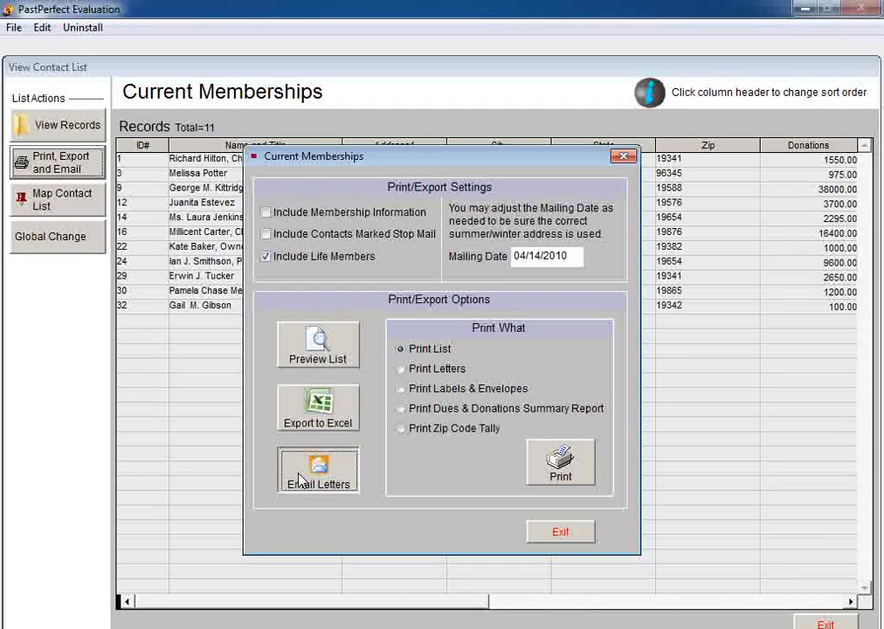
left_click(300, 479)
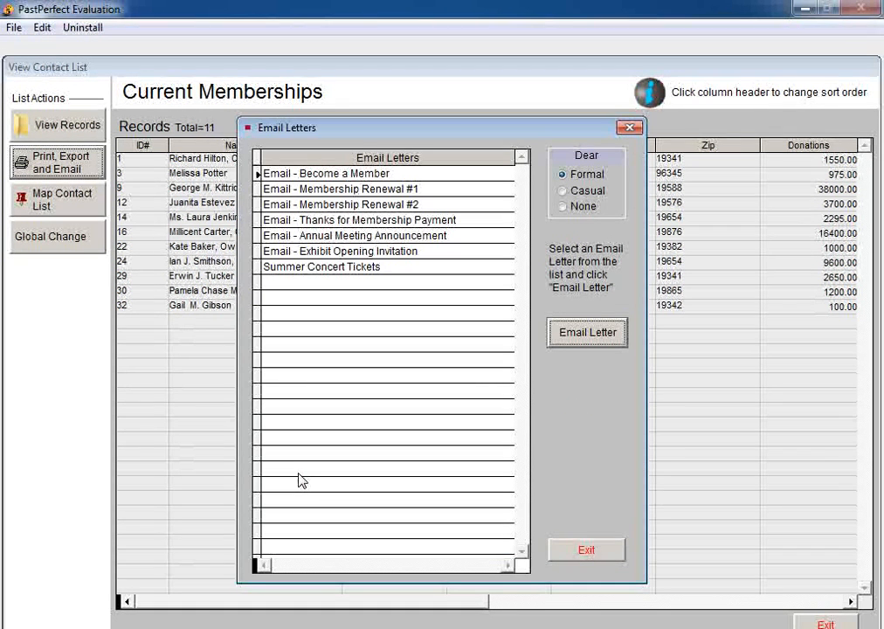
Load Summer Concert Tickets into Send Multiple Emails and send it to all 11 members
left_click(334, 268)
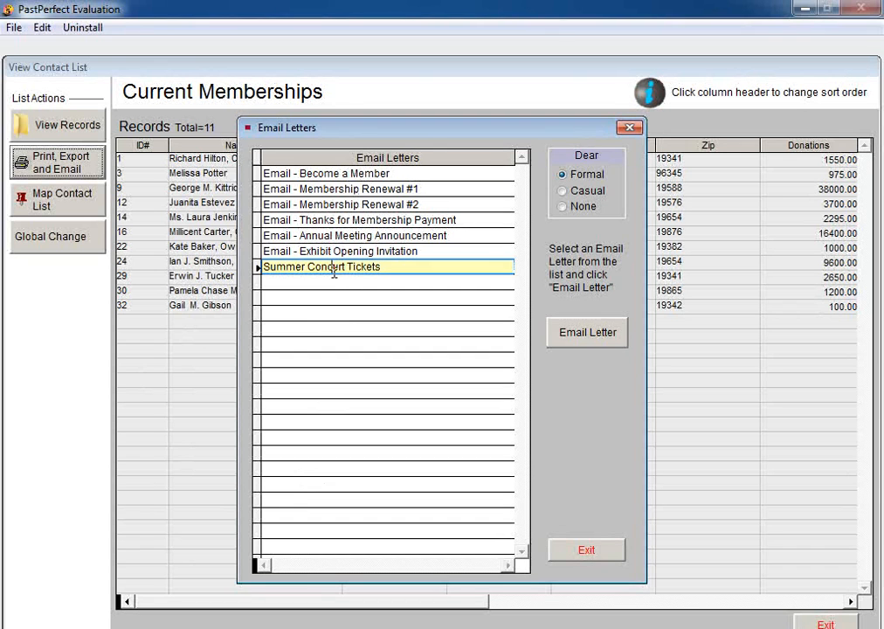
left_click(564, 334)
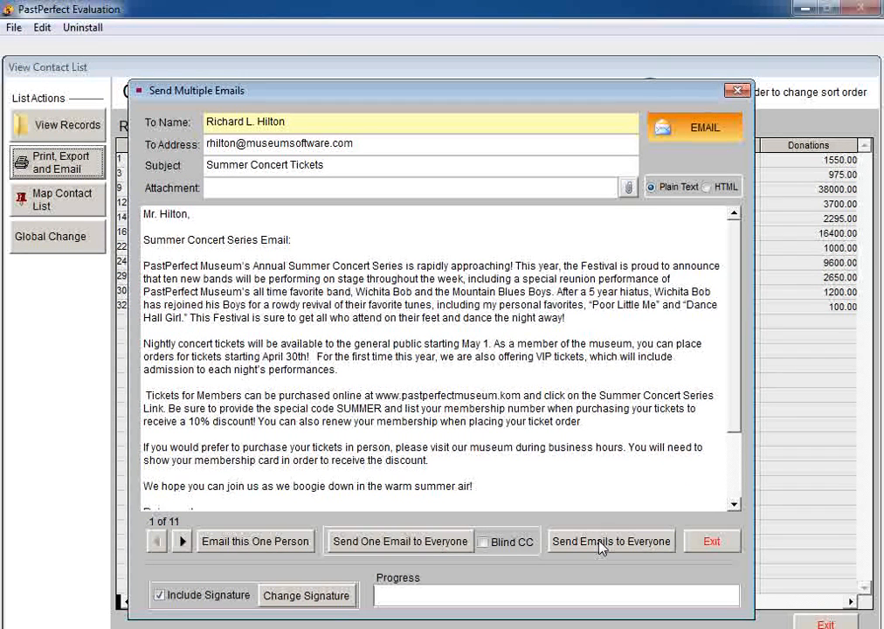
left_click(601, 547)
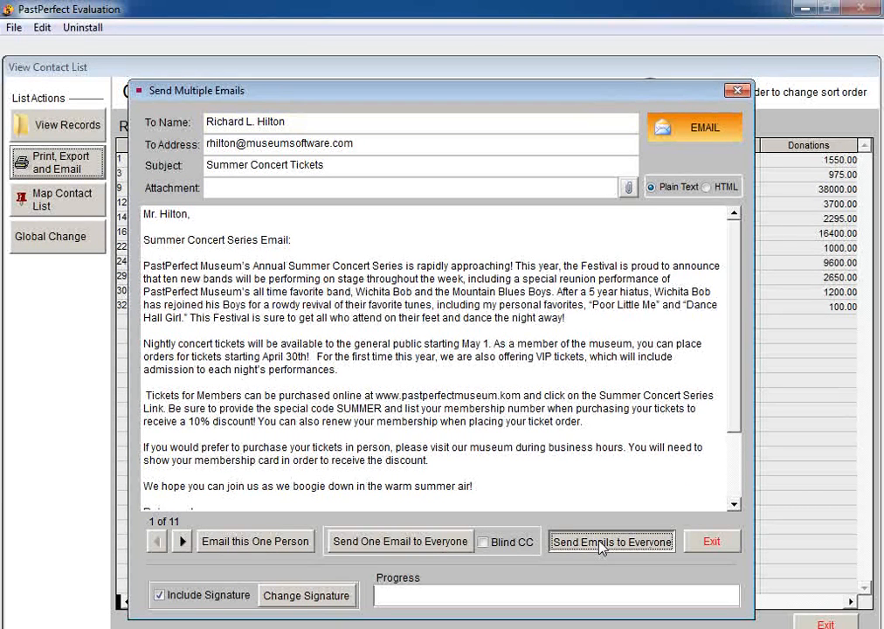